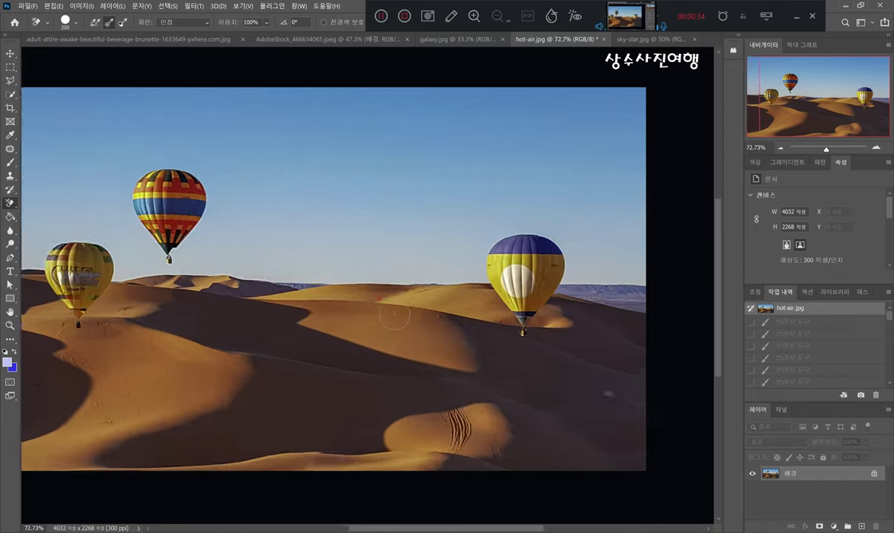
- Erase several coloured patches from the red and blue balloon in hot-air.jpg with the Magic Eraser at tolerance 32
scroll(378, 276, down, 1)
scroll(379, 276, up, 1)
drag(411, 273, 427, 274)
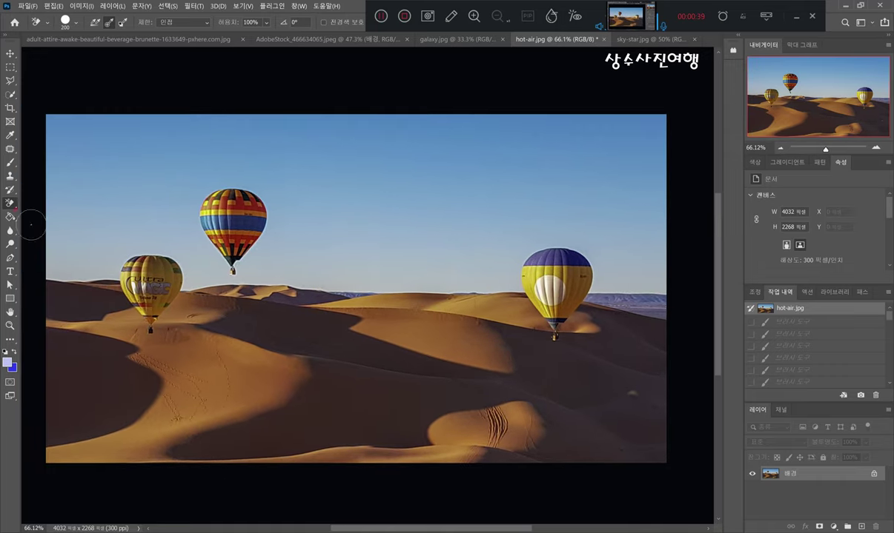
right_click(10, 203)
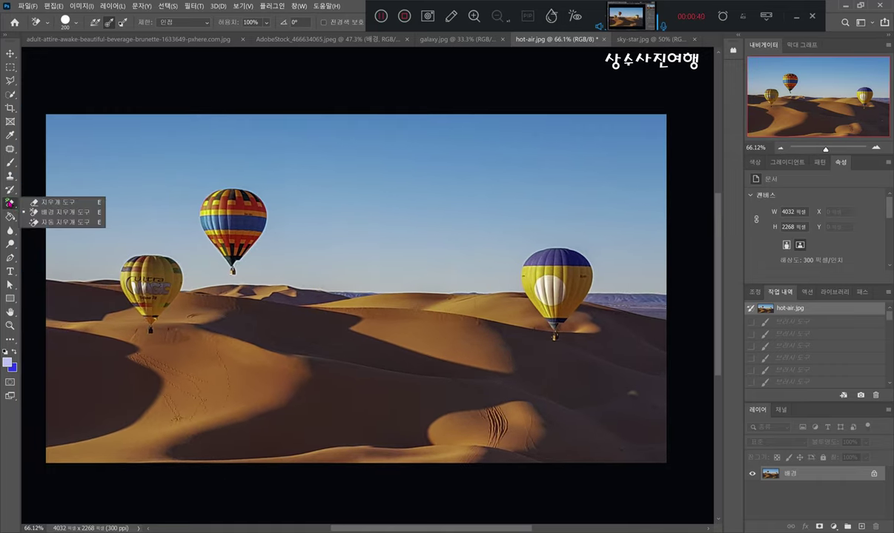
click(59, 222)
click(232, 222)
click(215, 208)
click(231, 220)
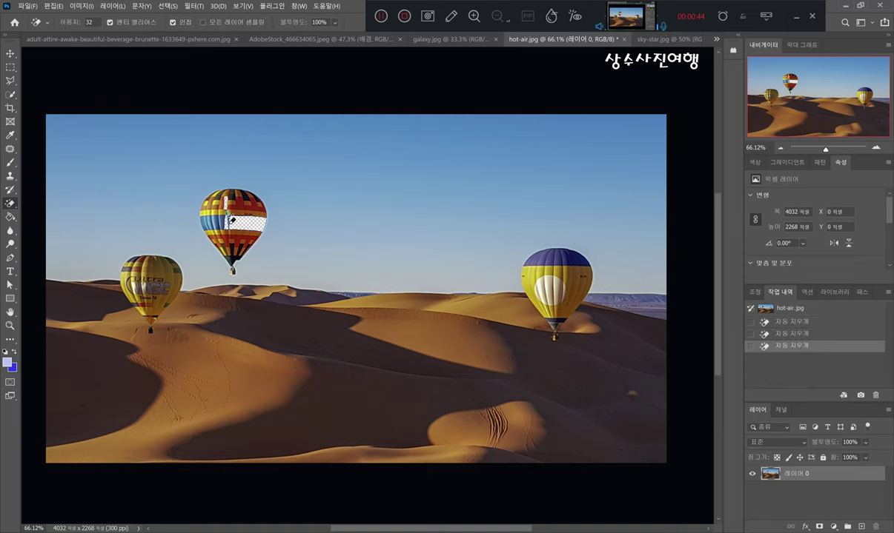
click(218, 207)
- Erase large areas of the sand dunes and wide bands of the sky with the Magic Eraser
click(210, 343)
click(507, 327)
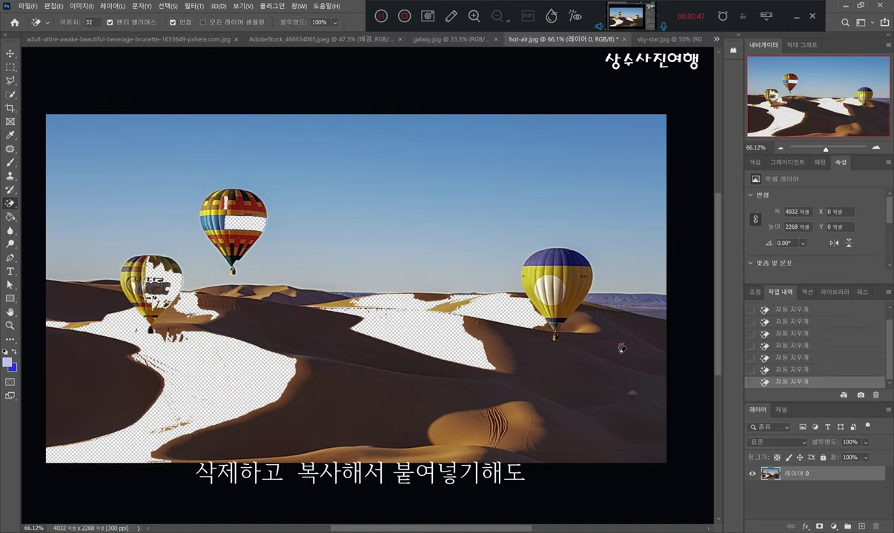
click(357, 193)
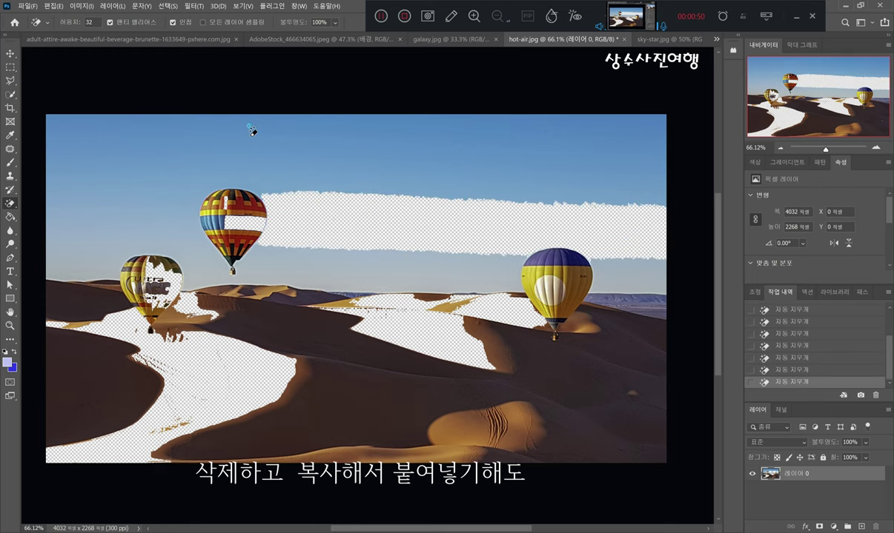
click(251, 131)
click(71, 217)
click(342, 378)
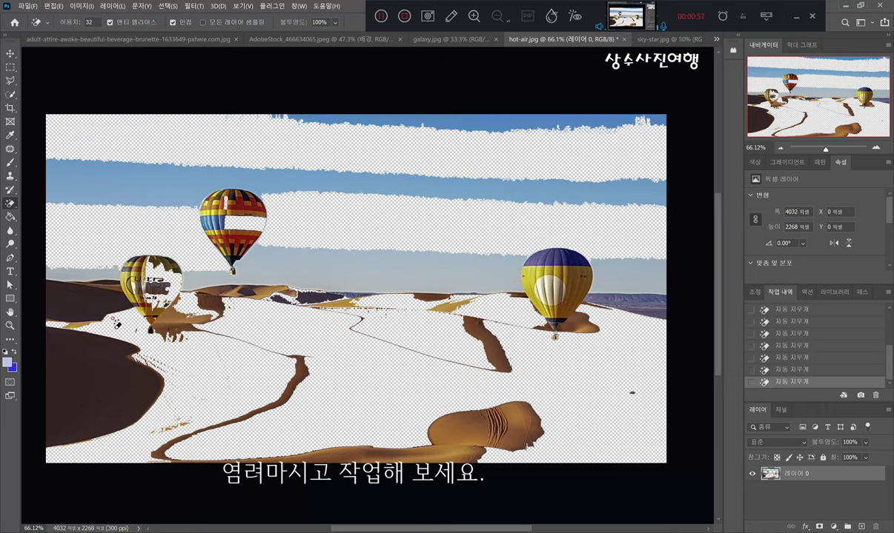
- Set the foreground colour to the light green 98f3d4
click(7, 362)
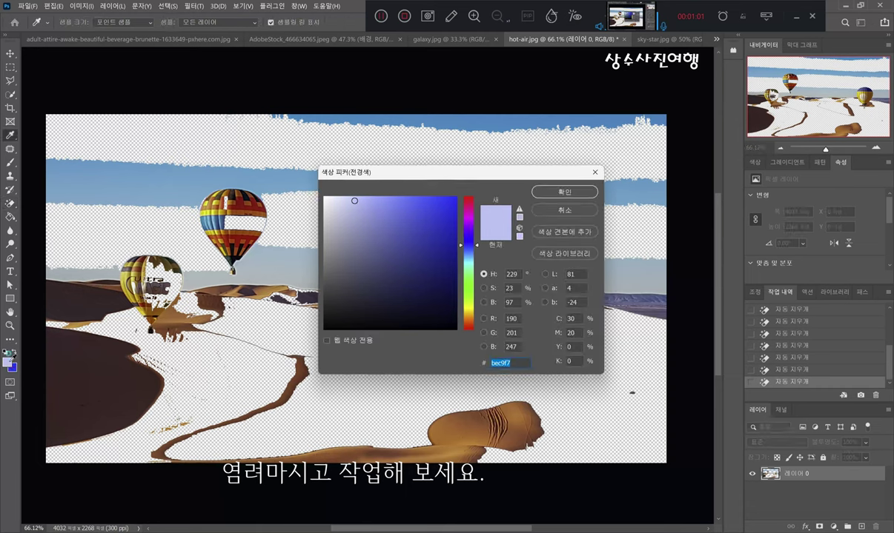
click(469, 276)
click(370, 200)
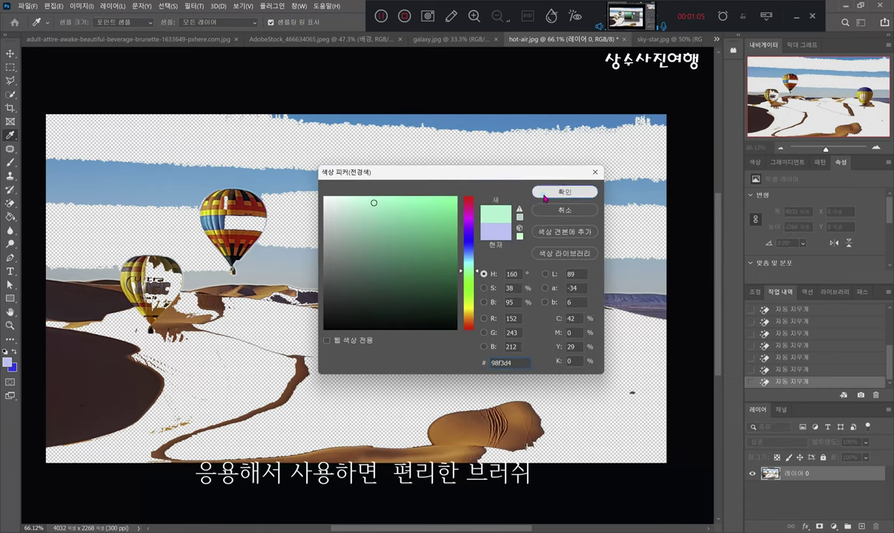
click(564, 191)
- Fill the erased sky and dune areas with the light green using the Paint Bucket at 17% opacity
click(11, 221)
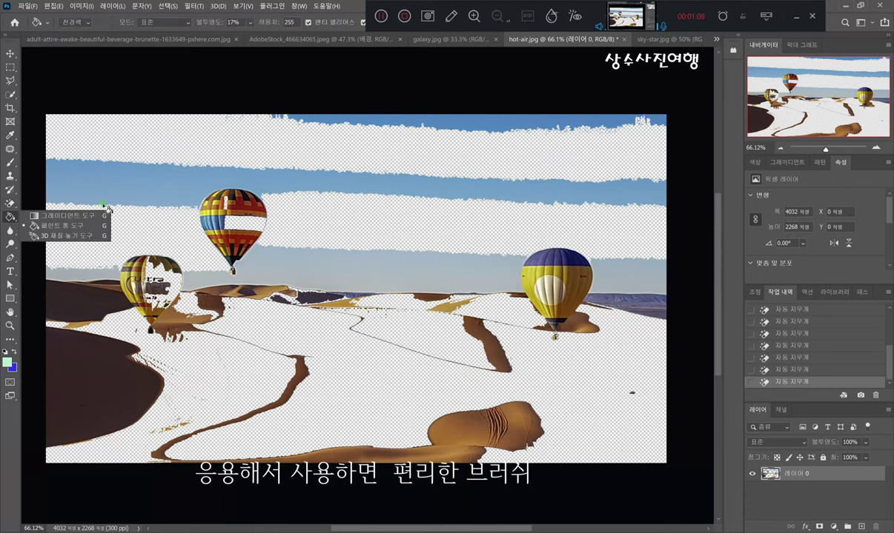
click(63, 225)
click(110, 205)
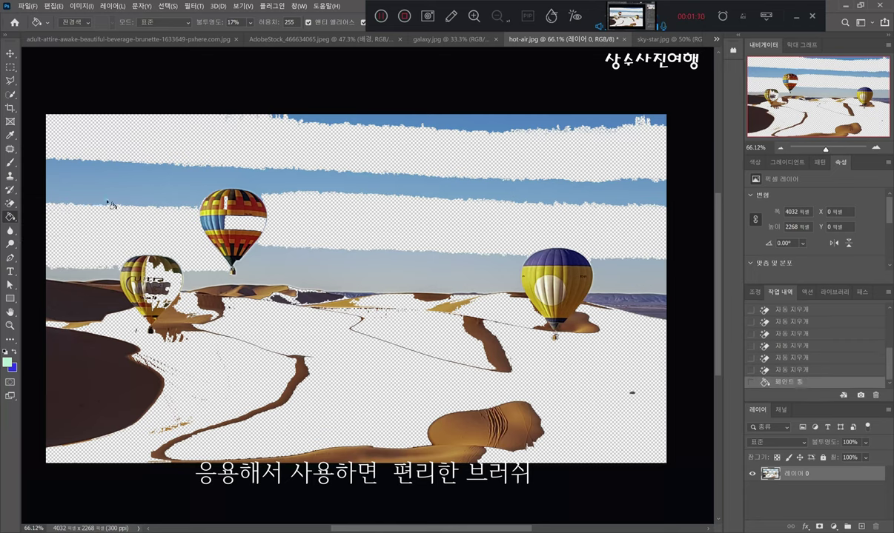
click(116, 220)
click(116, 220)
click(360, 341)
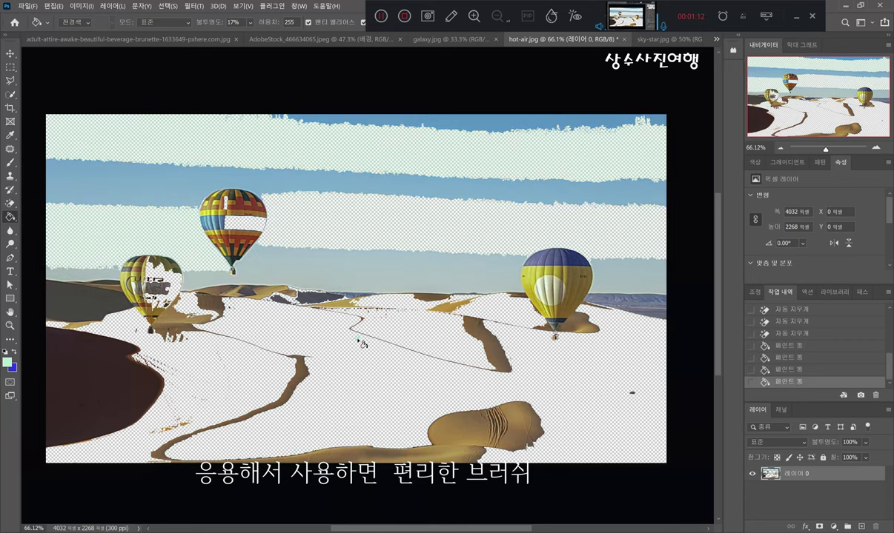
click(359, 402)
click(189, 361)
- Raise the Paint Bucket opacity to 97% and cover the sky, dunes and balloons with the light green
drag(210, 27, 232, 24)
click(212, 435)
click(390, 326)
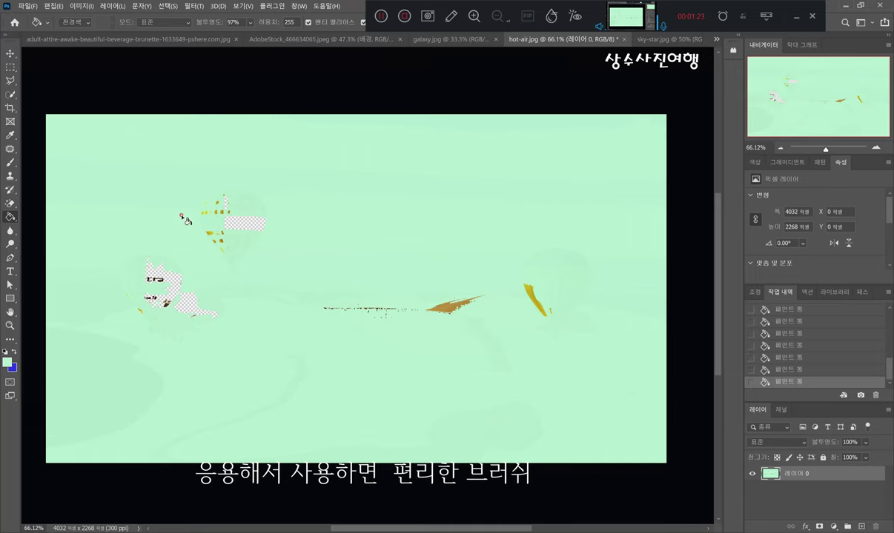
- Select and copy the entire photo of the woman at the window from its own document
click(11, 203)
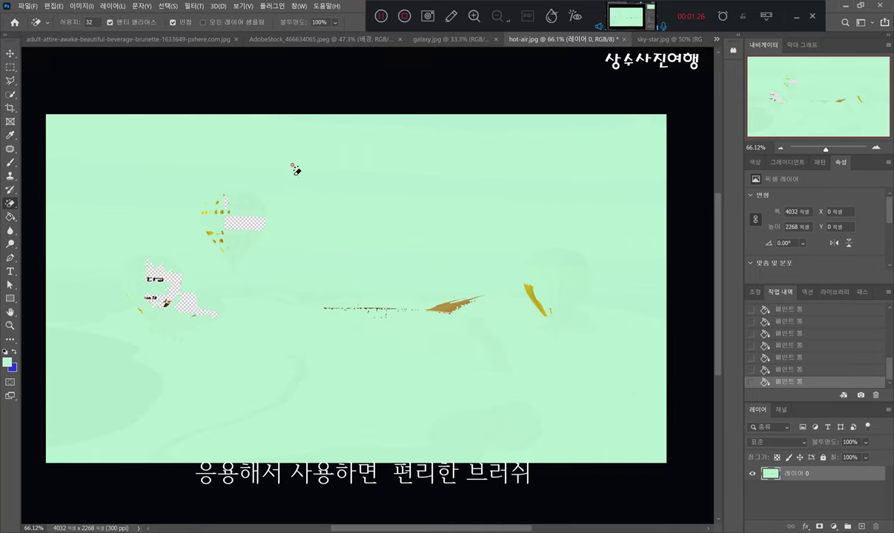
click(157, 38)
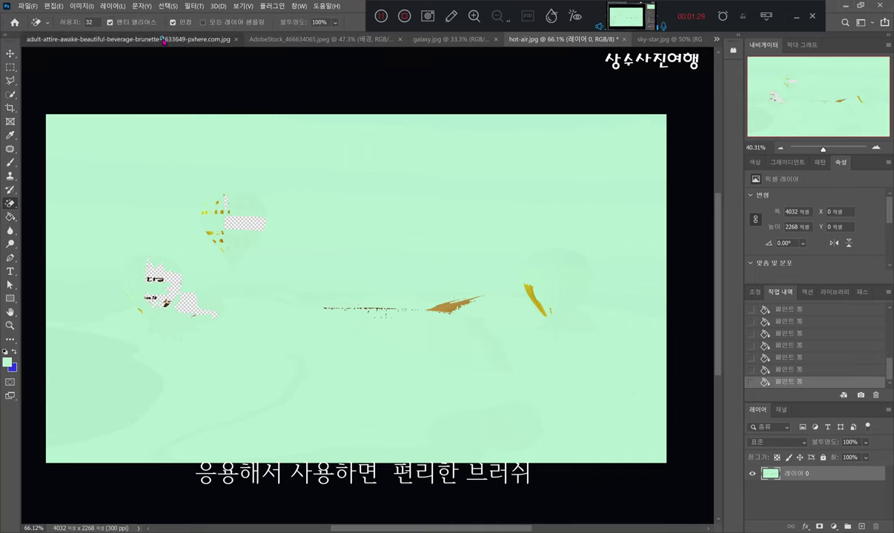
key(ctrl+a)
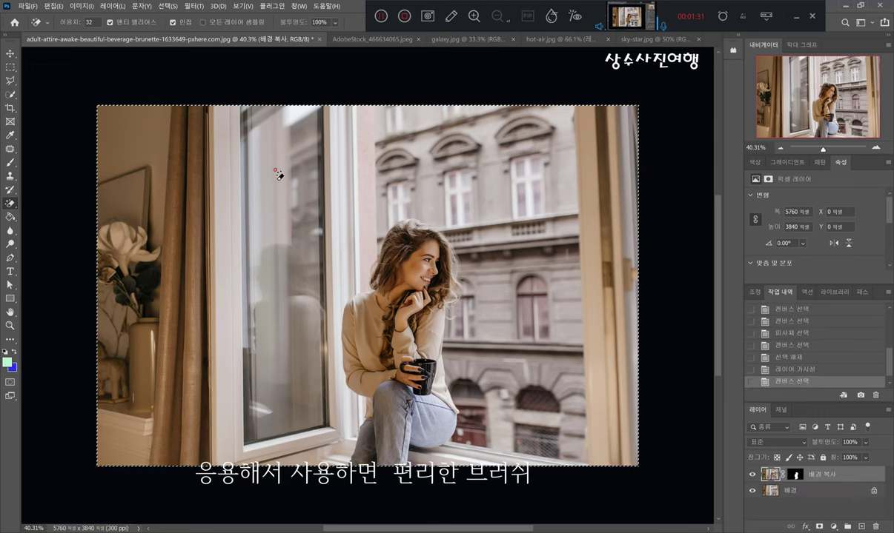
- Paste the copied photo of the woman into hot-air.jpg and merge it with the layer below
click(371, 38)
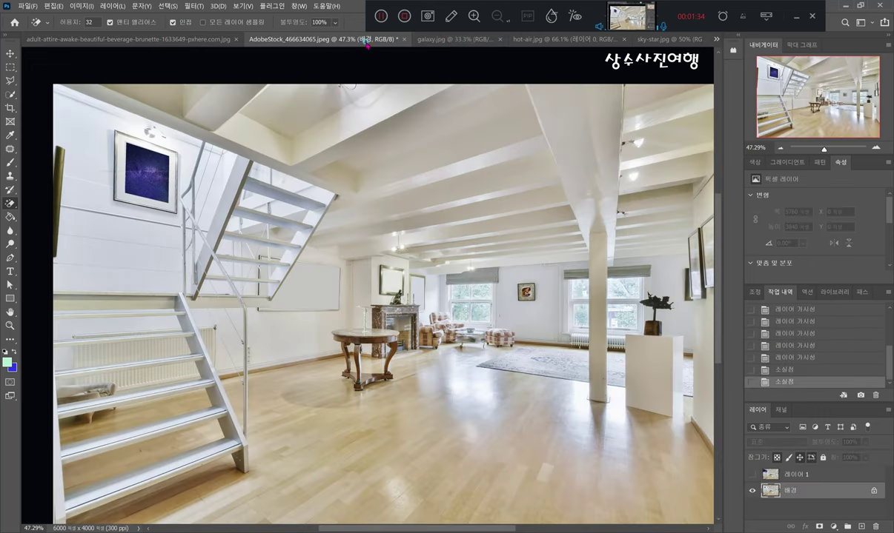
click(449, 38)
click(639, 38)
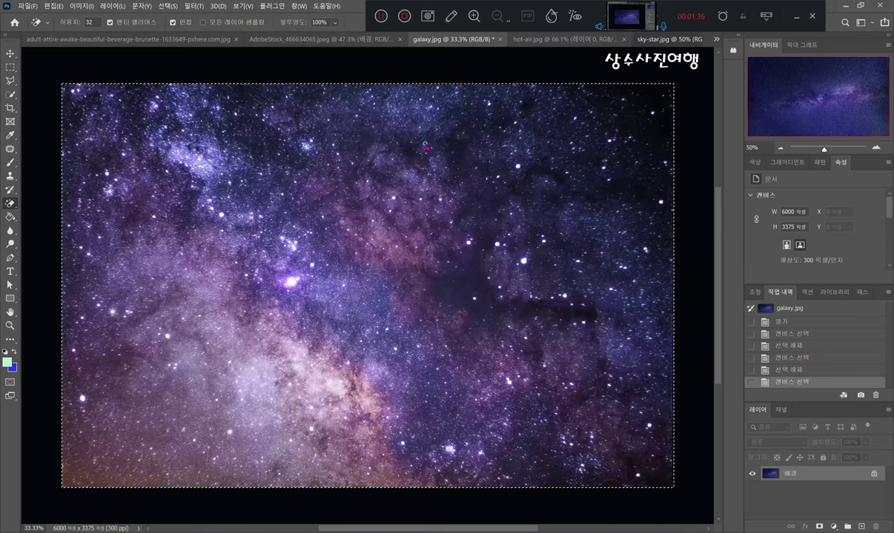
key(ctrl+shift+Tab)
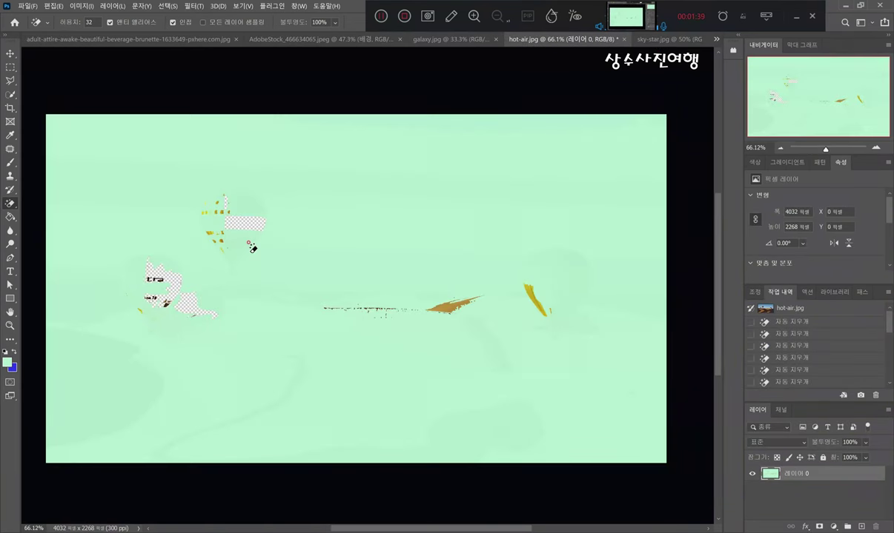
key(ctrl+v)
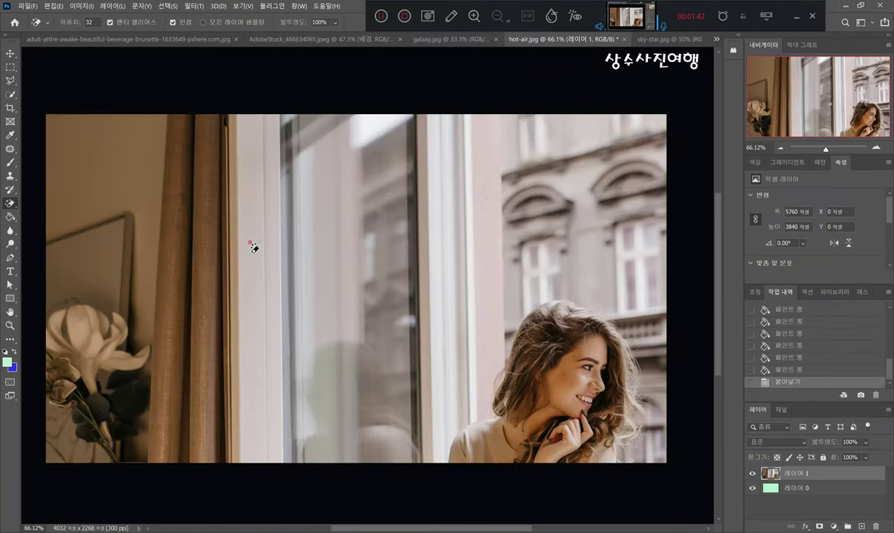
scroll(319, 242, down, 2)
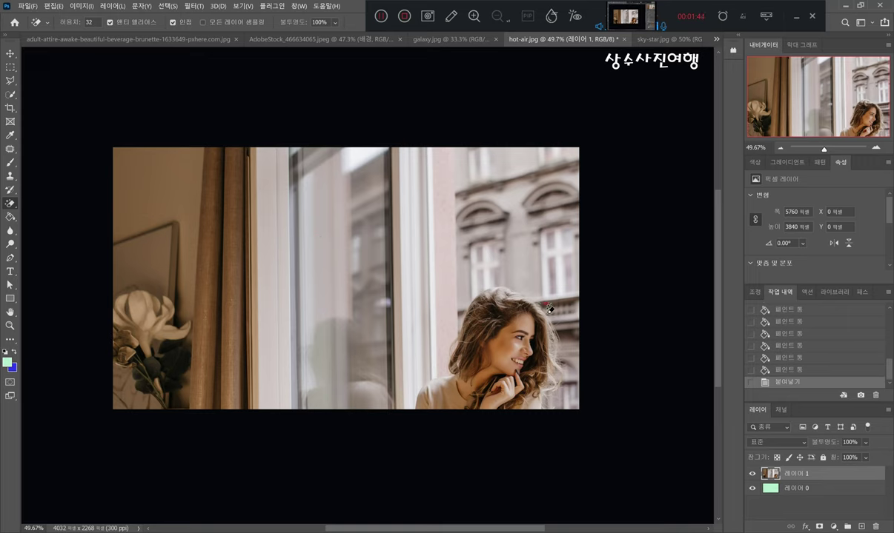
key(ctrl+e)
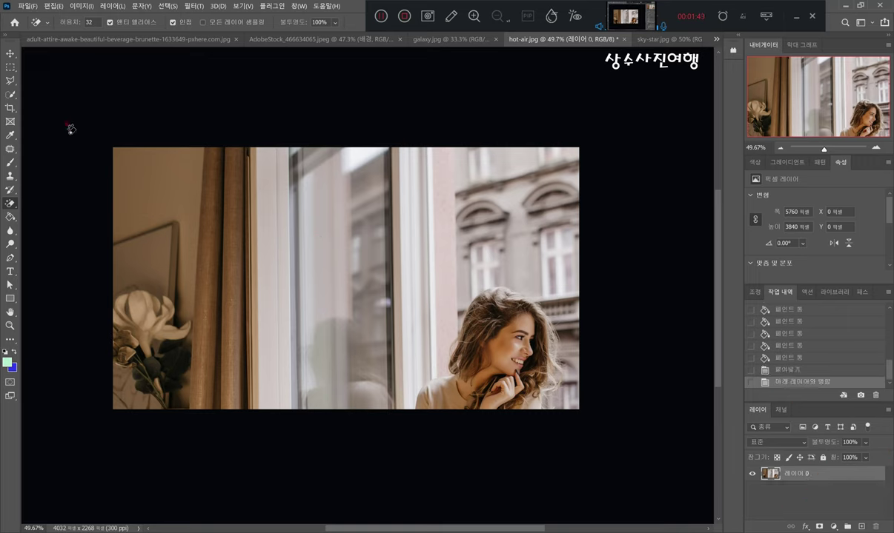
- Select the subject automatically, invert the selection to delete the background around the woman and flower, and deselect
right_click(12, 202)
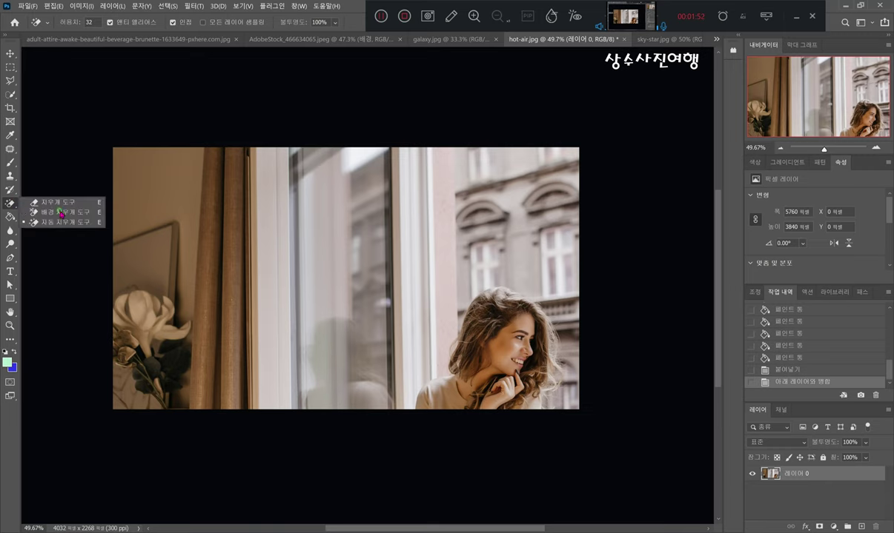
scroll(415, 261, down, 2)
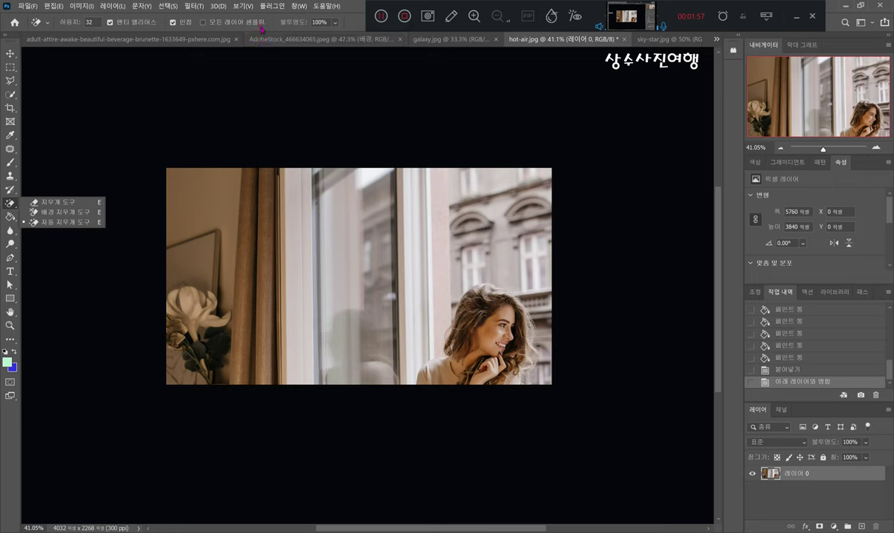
click(12, 94)
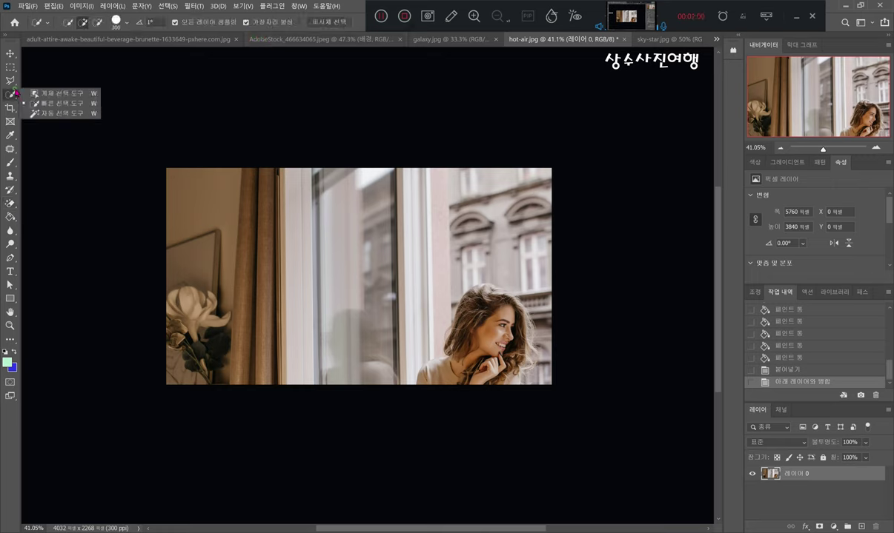
click(56, 103)
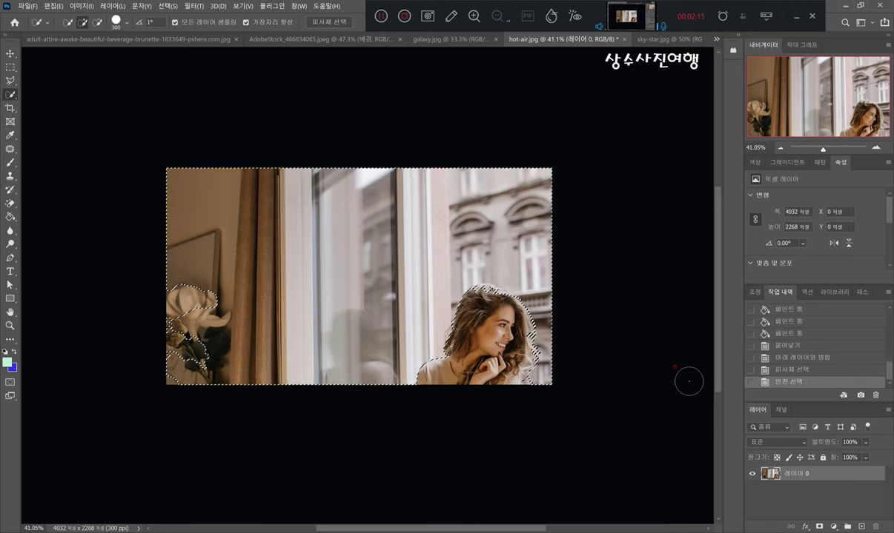
key(ctrl+shift+i)
key(Delete)
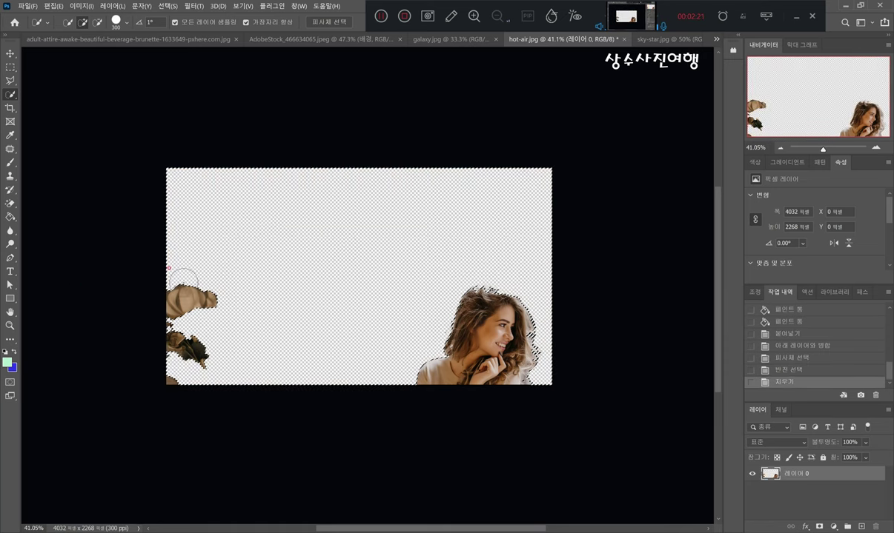
click(189, 315)
key(ctrl+d)
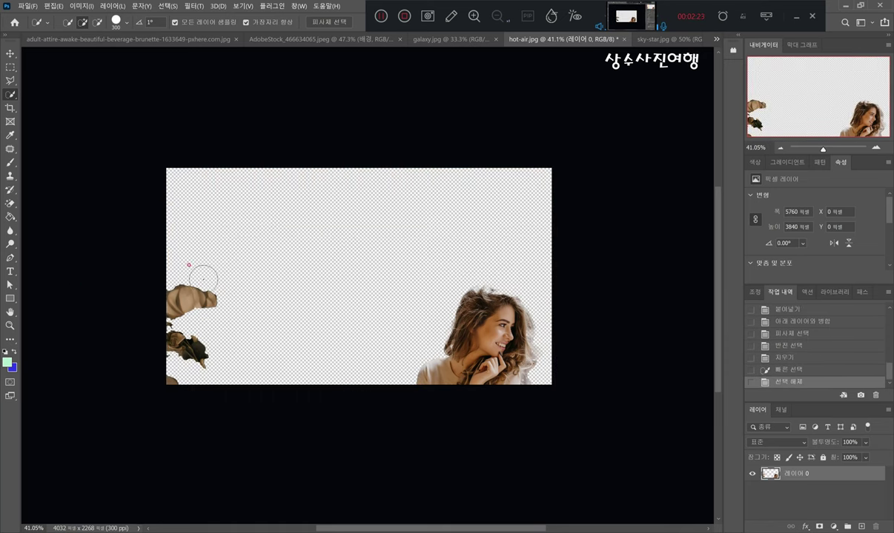
- Erase the leftover flower pieces and the empty area beside the woman with a large soft Eraser
click(11, 206)
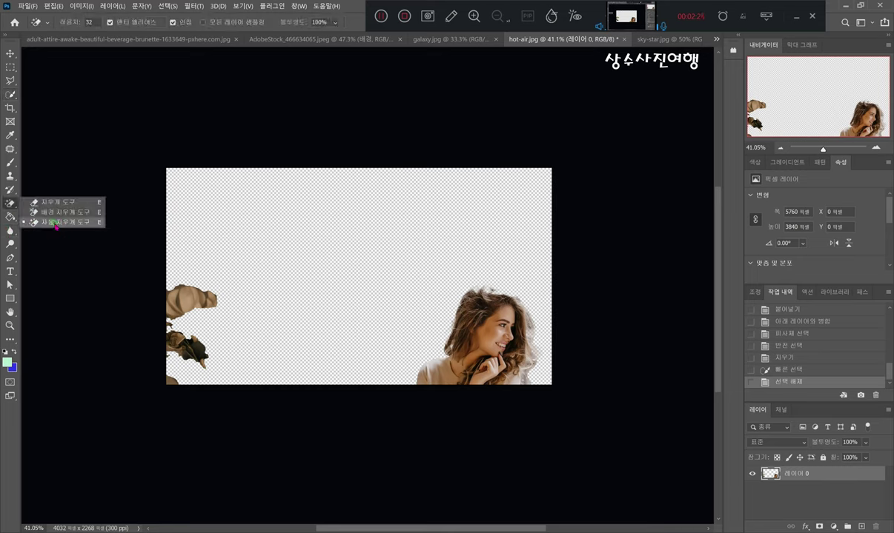
click(57, 202)
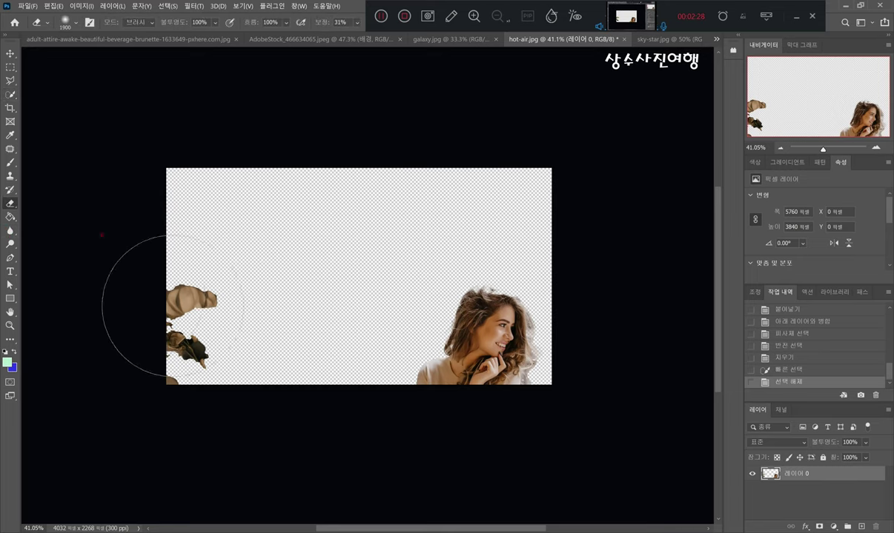
mouse_move(169, 309)
mouse_down()
mouse_move(183, 416)
mouse_move(187, 355)
mouse_up()
mouse_move(379, 170)
mouse_down()
mouse_move(504, 154)
mouse_move(311, 177)
mouse_move(366, 285)
mouse_up()
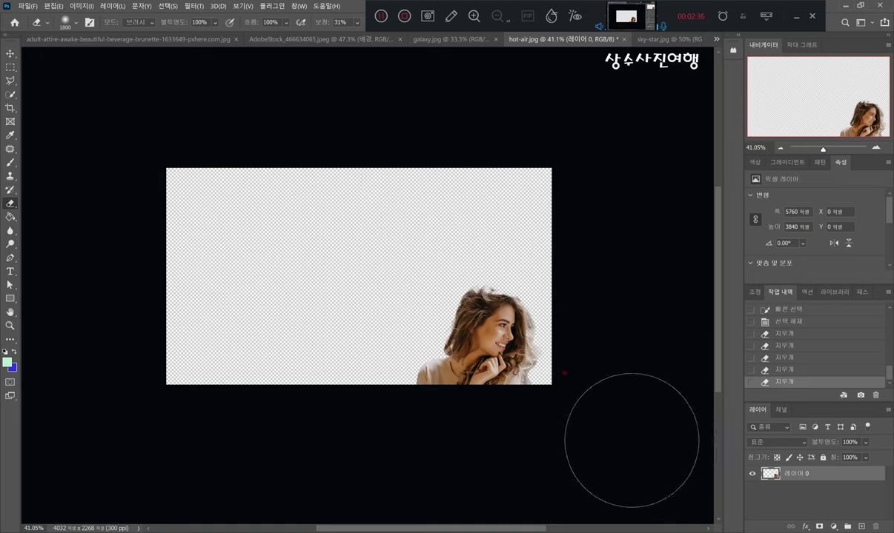
- Reduce the Eraser brush size to 700 and sweep it over the transparent area around the woman
key(bracketleft)
key(bracketleft)
key(bracketleft)
key(bracketleft)
key(bracketleft)
key(bracketleft)
key(bracketleft)
key(bracketleft)
key(bracketleft)
key(bracketleft)
key(bracketleft)
key(bracketleft)
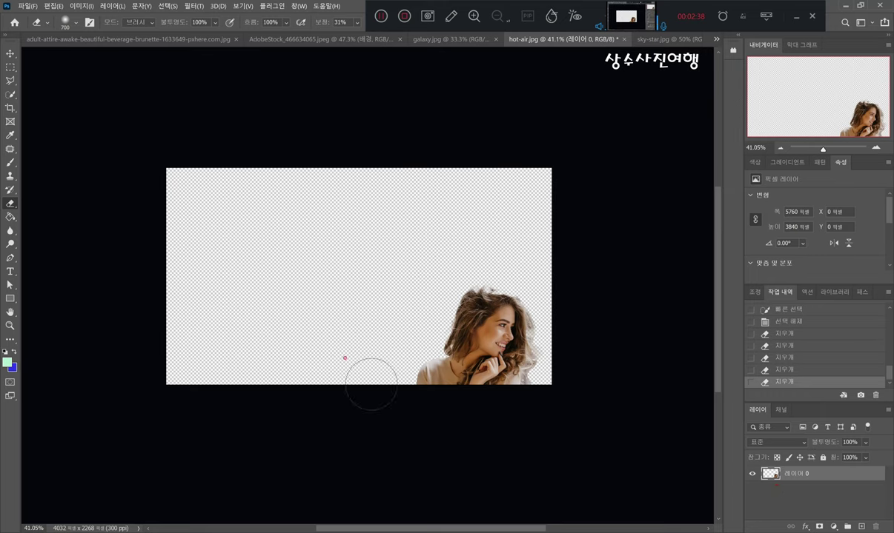
scroll(371, 381, up, 2)
scroll(376, 411, down, 1)
drag(399, 289, 407, 309)
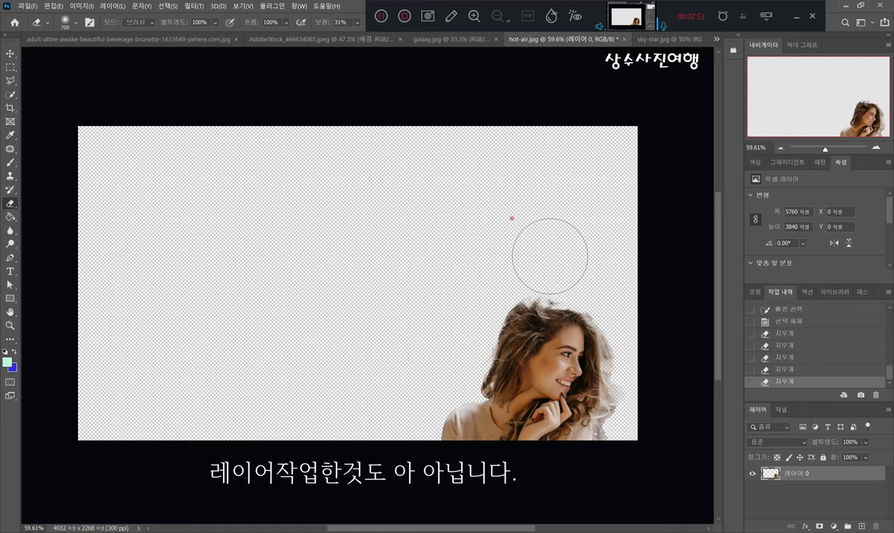
mouse_move(550, 256)
mouse_down()
mouse_move(469, 319)
mouse_move(176, 236)
mouse_move(122, 175)
mouse_move(132, 201)
mouse_up()
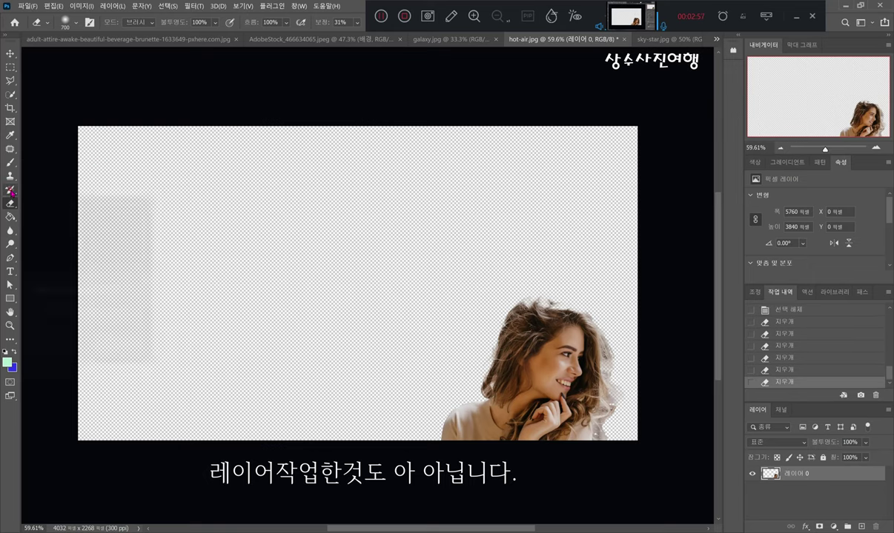
- Paint light green freehand figures such as 1, 2 and rings beside the woman with the Brush at sizes 200 and 100
click(14, 167)
mouse_move(152, 142)
mouse_down()
mouse_move(147, 212)
mouse_move(115, 273)
mouse_move(134, 318)
mouse_move(157, 236)
mouse_up()
mouse_move(217, 157)
mouse_down()
mouse_move(265, 181)
mouse_move(245, 202)
mouse_move(286, 205)
mouse_up()
mouse_move(253, 261)
mouse_down()
mouse_move(237, 386)
mouse_move(230, 320)
mouse_move(259, 363)
mouse_up()
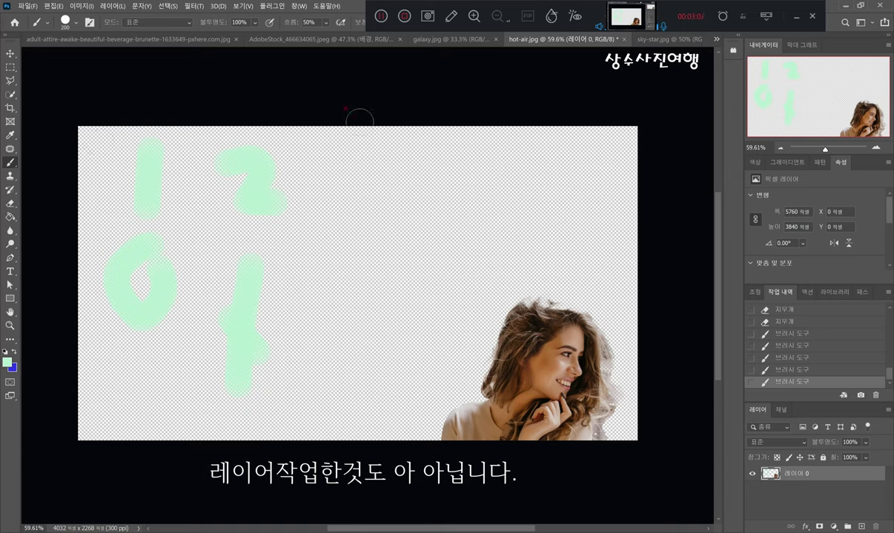
drag(343, 158, 357, 202)
mouse_move(360, 285)
mouse_down()
mouse_move(414, 294)
mouse_move(355, 340)
mouse_move(368, 280)
mouse_up()
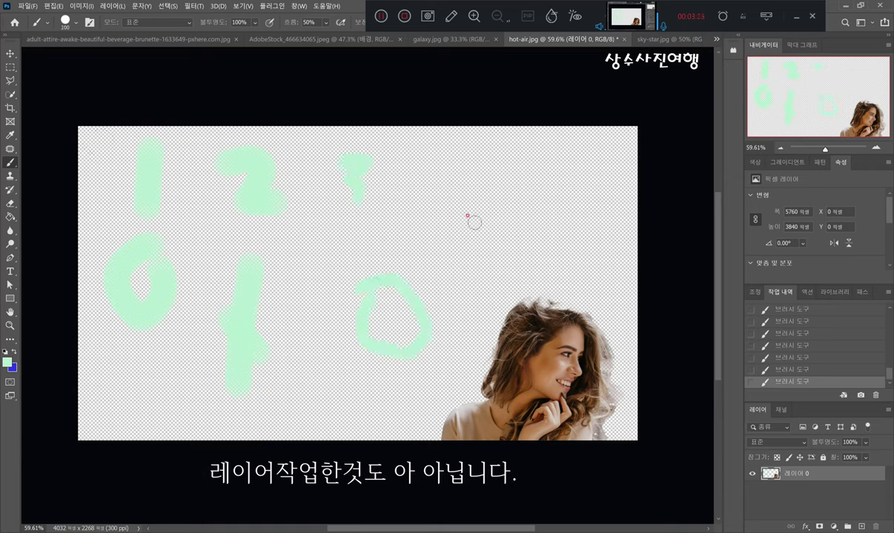
- Paint a light green freehand 4 in the upper right and a similar figure across the woman with the Brush at size 100
drag(445, 159, 537, 191)
drag(528, 164, 519, 211)
mouse_move(534, 271)
mouse_down()
mouse_move(550, 383)
mouse_move(576, 373)
mouse_move(489, 420)
mouse_up()
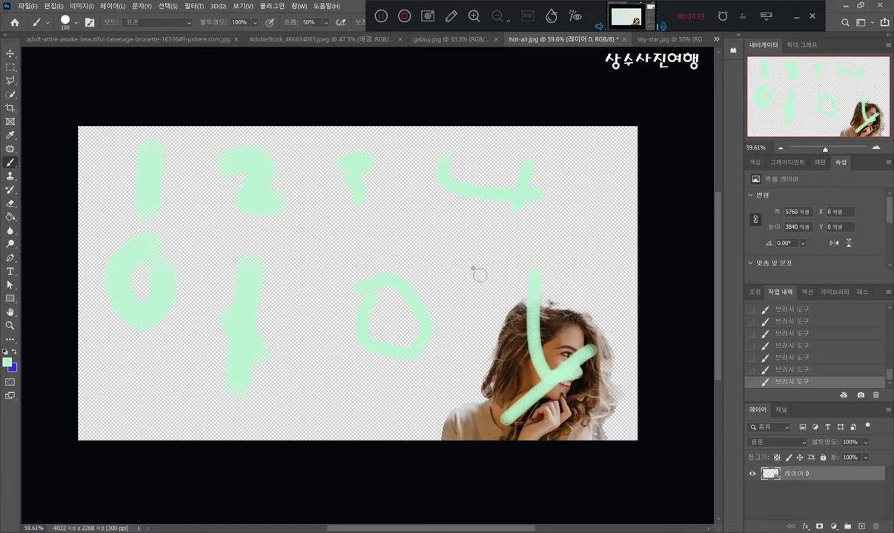
- View the original hot-air.jpg state in the history, and return to the most recent Brush state
drag(888, 376, 887, 312)
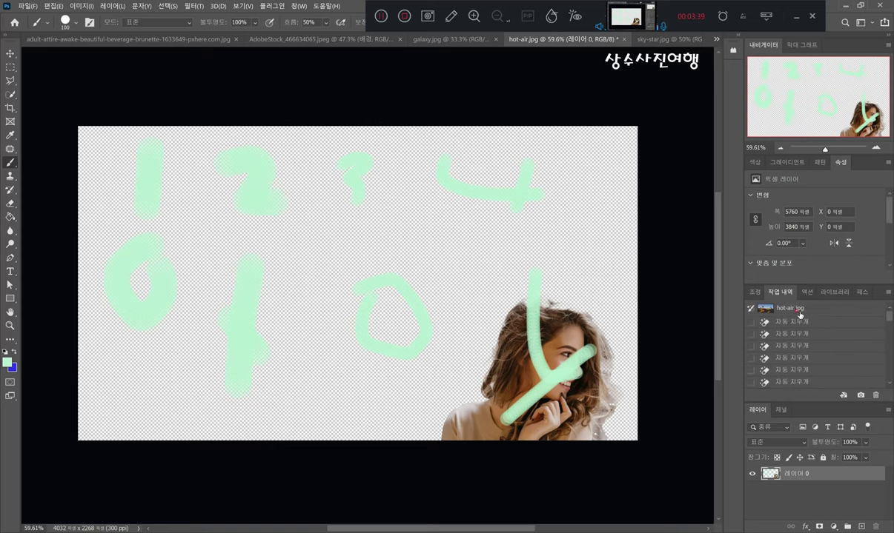
click(769, 314)
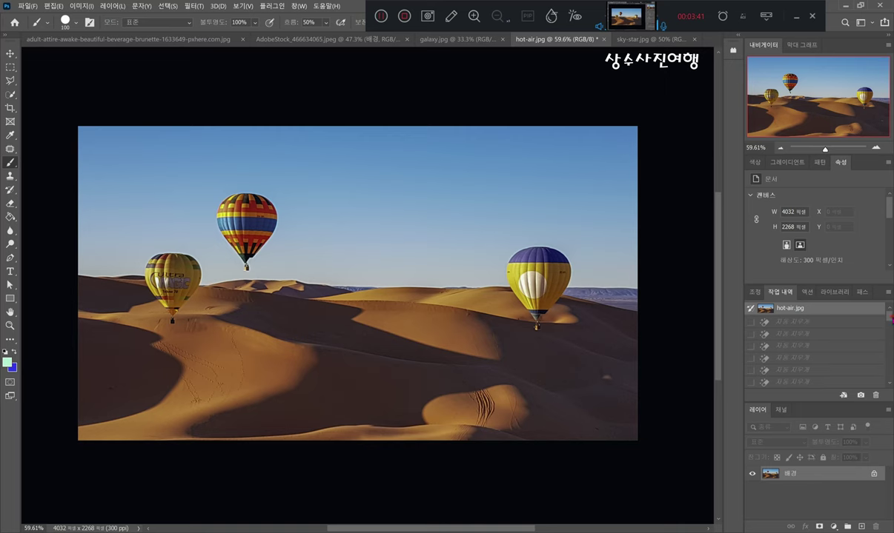
drag(891, 317, 892, 395)
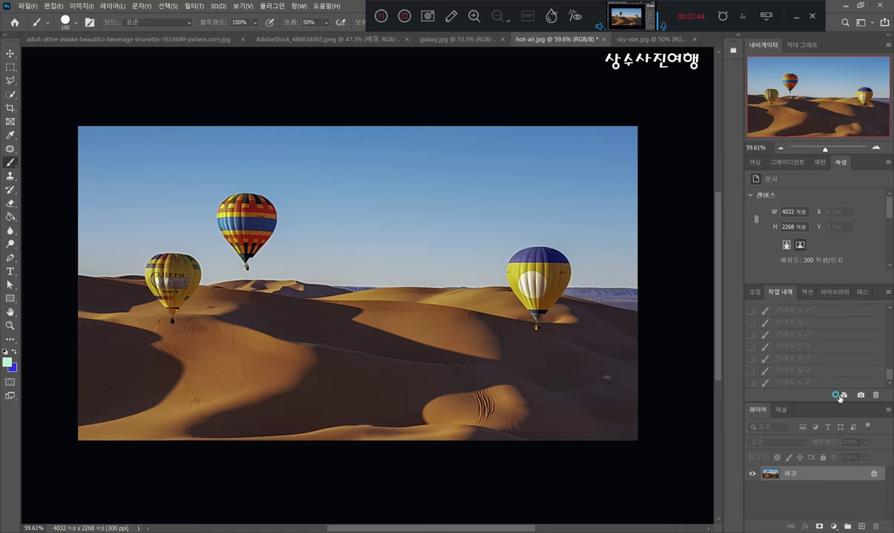
click(790, 383)
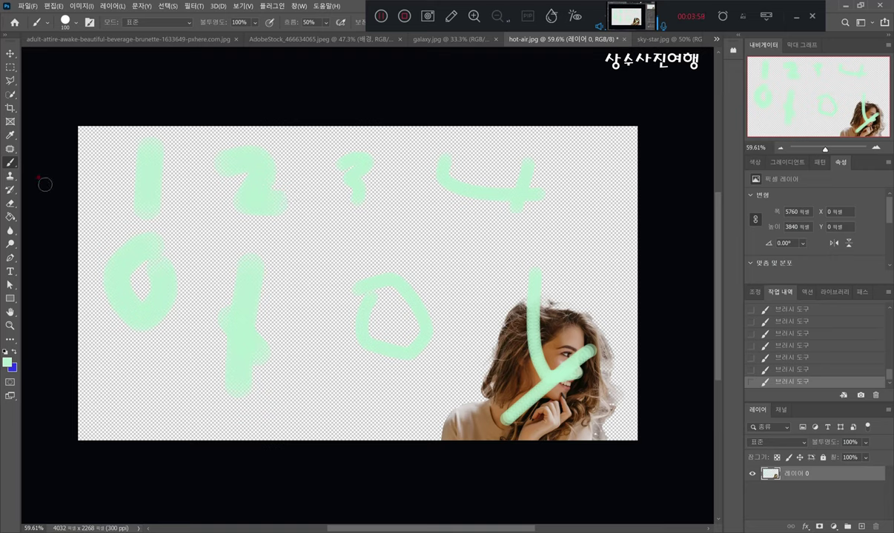
- Choose the History Brush and set it to 100% opacity, 100% flow and a brush size of 400
click(15, 189)
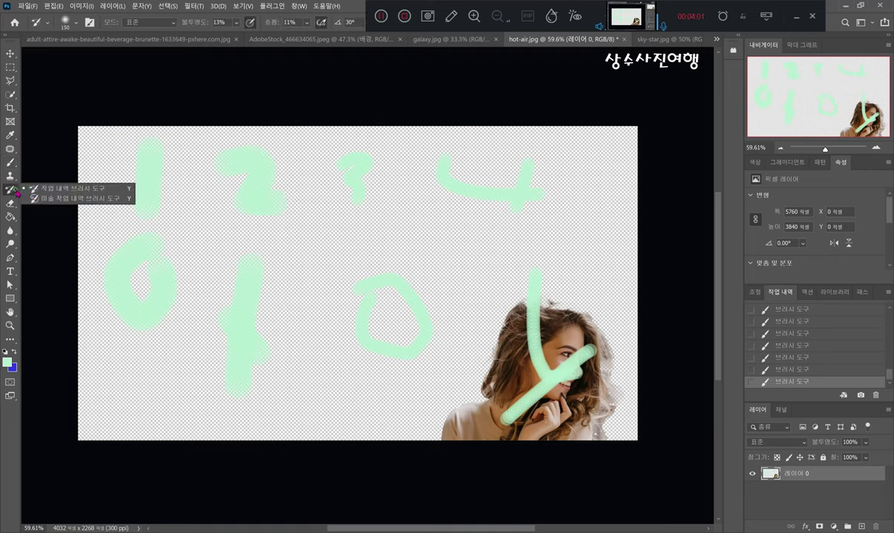
click(67, 190)
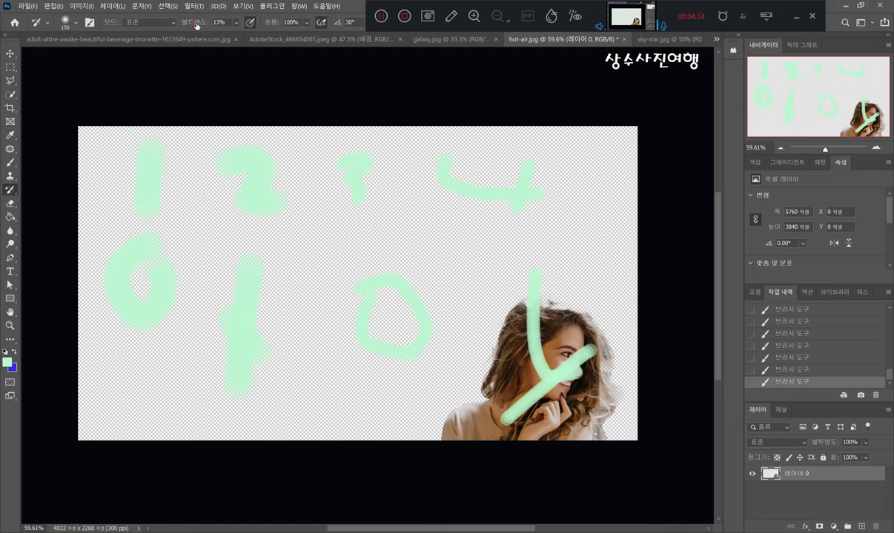
drag(196, 25, 230, 25)
key(bracketright)
key(bracketright)
key(bracketright)
key(bracketright)
key(bracketright)
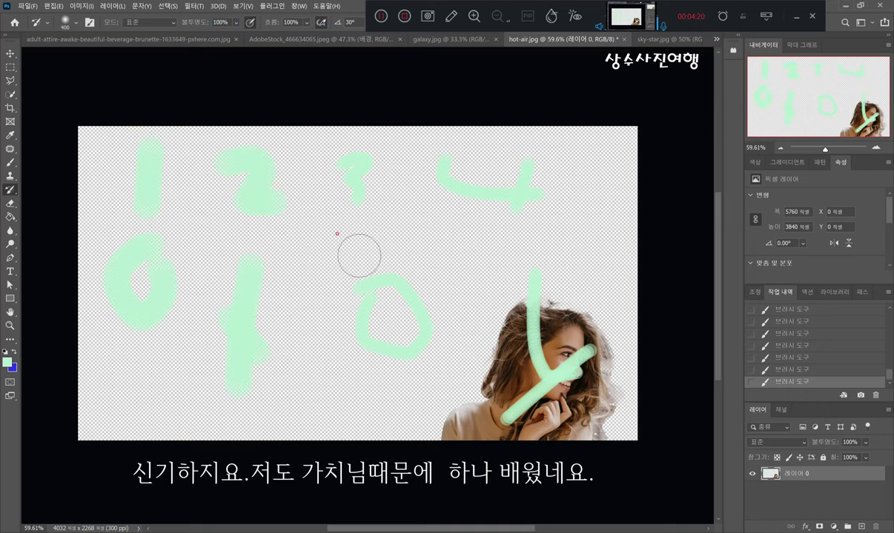
- Paint over the whole canvas with the History Brush to restore the original sky, balloons and dunes
mouse_move(57, 117)
mouse_down()
mouse_move(85, 400)
mouse_move(66, 167)
mouse_move(167, 115)
mouse_move(601, 113)
mouse_move(390, 101)
mouse_move(632, 145)
mouse_move(622, 296)
mouse_move(649, 450)
mouse_move(585, 304)
mouse_up()
mouse_move(552, 271)
mouse_down()
mouse_move(415, 341)
mouse_move(389, 426)
mouse_move(66, 422)
mouse_move(134, 148)
mouse_move(571, 177)
mouse_move(123, 222)
mouse_move(156, 154)
mouse_move(649, 213)
mouse_move(167, 237)
mouse_move(229, 260)
mouse_move(672, 241)
mouse_up()
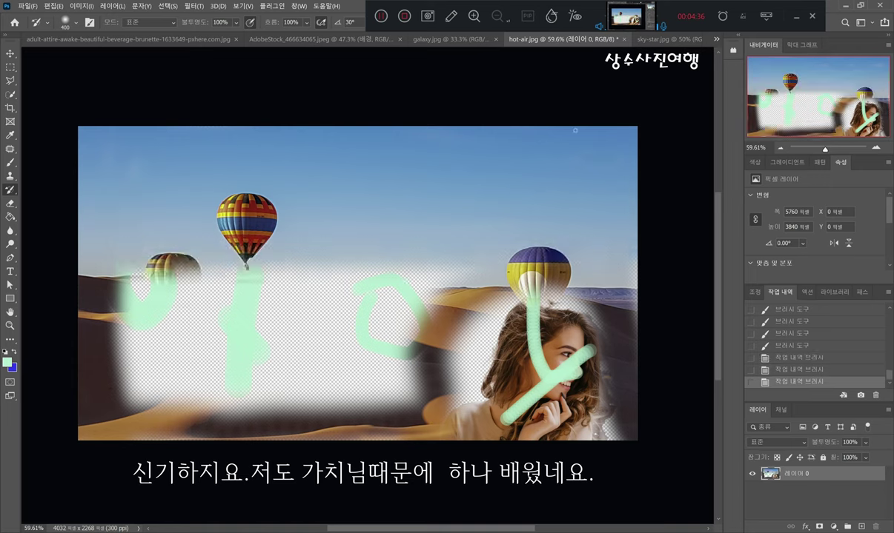
mouse_move(86, 245)
mouse_down()
mouse_move(132, 258)
mouse_move(144, 352)
mouse_move(167, 410)
mouse_move(157, 217)
mouse_move(177, 217)
mouse_move(128, 281)
mouse_move(245, 203)
mouse_move(217, 346)
mouse_move(229, 328)
mouse_move(234, 402)
mouse_move(281, 283)
mouse_move(251, 341)
mouse_move(168, 427)
mouse_move(237, 413)
mouse_move(131, 408)
mouse_move(314, 367)
mouse_move(355, 224)
mouse_move(244, 300)
mouse_move(228, 347)
mouse_move(247, 356)
mouse_move(242, 390)
mouse_move(312, 337)
mouse_move(336, 358)
mouse_move(384, 371)
mouse_move(415, 323)
mouse_move(381, 216)
mouse_move(375, 355)
mouse_move(347, 402)
mouse_move(382, 440)
mouse_move(603, 402)
mouse_up()
mouse_move(540, 402)
mouse_down()
mouse_move(534, 311)
mouse_move(514, 373)
mouse_move(482, 296)
mouse_move(455, 409)
mouse_move(450, 275)
mouse_up()
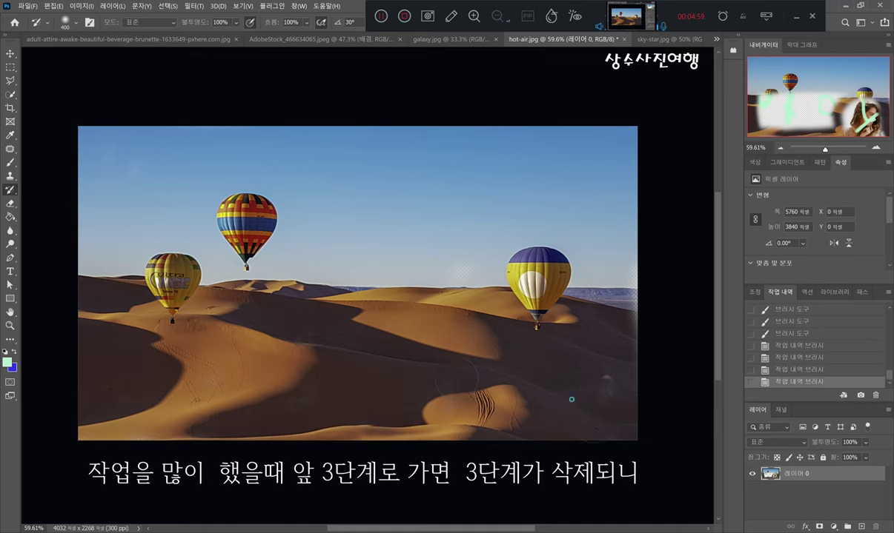
drag(627, 354, 599, 291)
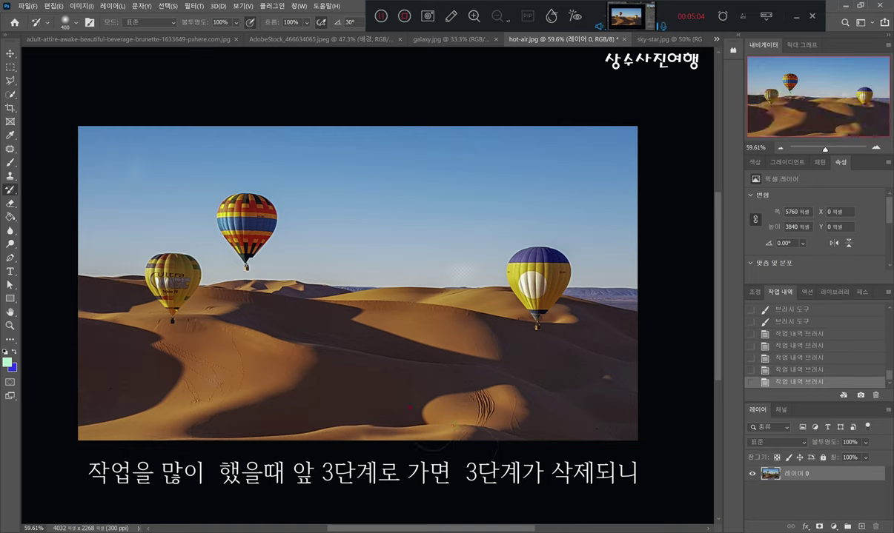
- Set the foreground colour to near-black #010206
click(7, 362)
text(000000)
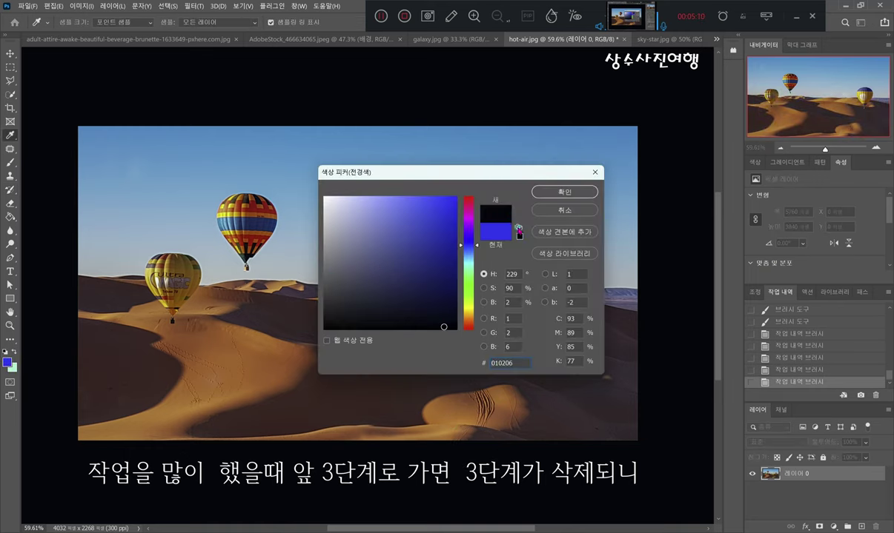
click(563, 192)
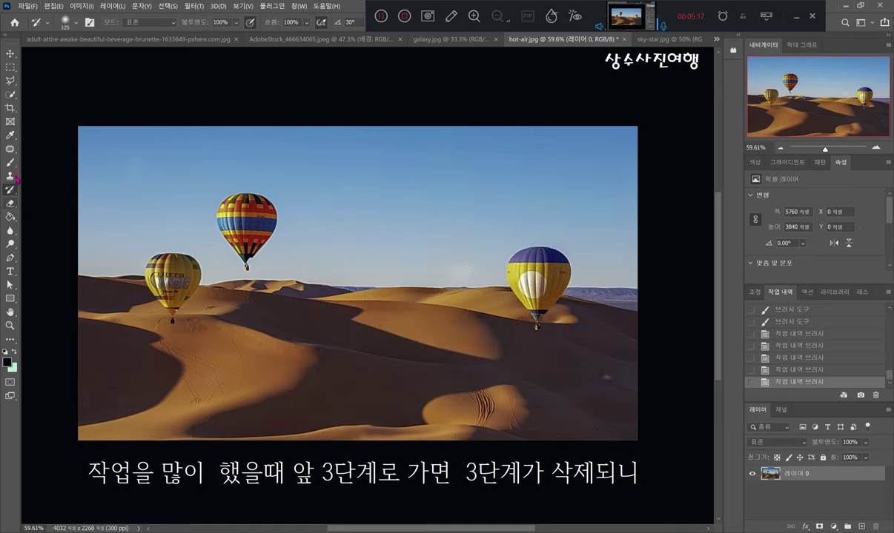
- Outline the left yellow balloon with the Patch tool and replace it with texture from the neighbouring dunes
click(10, 149)
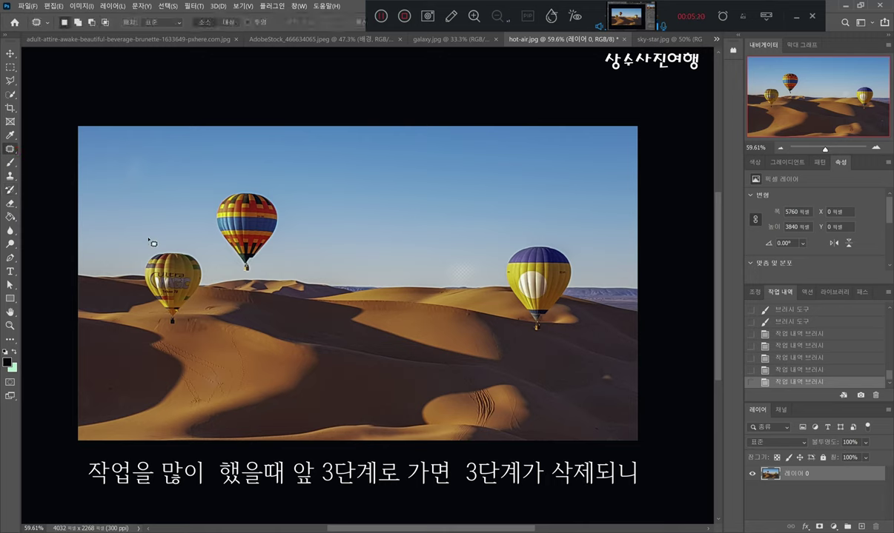
mouse_move(176, 236)
mouse_down()
mouse_move(136, 309)
mouse_move(204, 291)
mouse_up()
drag(176, 238, 174, 237)
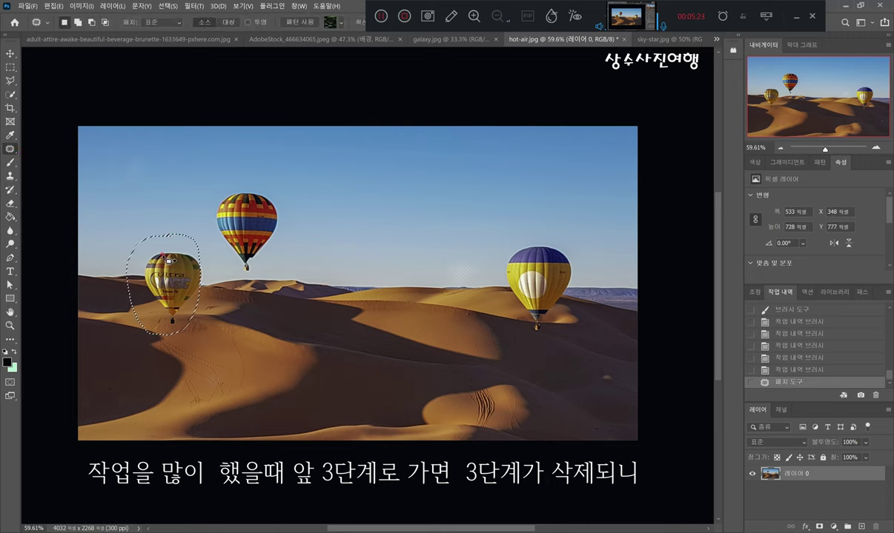
drag(170, 308, 249, 336)
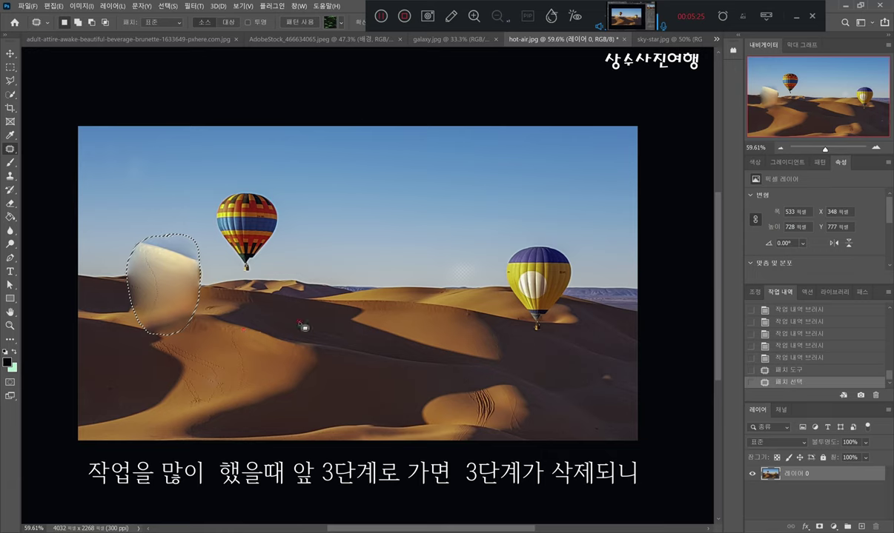
- Outline the red and blue balloon with the Patch tool and replace it with sky and then dune texture
mouse_move(233, 179)
mouse_down()
mouse_move(243, 276)
mouse_move(309, 215)
mouse_move(243, 172)
mouse_up()
drag(250, 230, 416, 204)
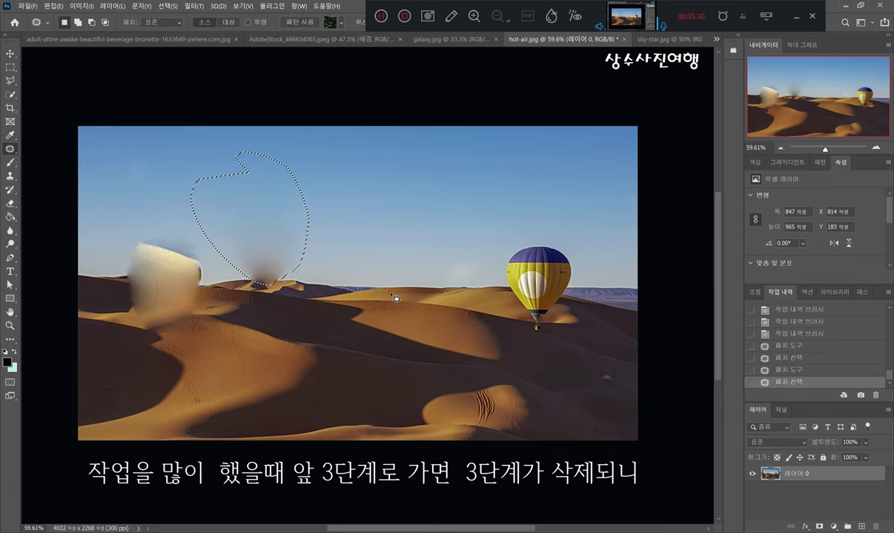
mouse_move(247, 237)
mouse_down()
mouse_move(263, 265)
mouse_move(367, 283)
mouse_up()
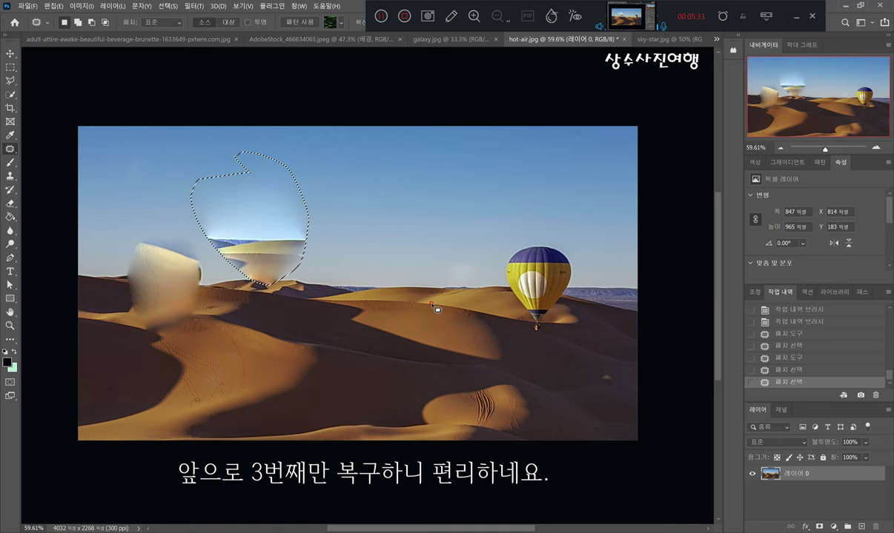
- Try patching out the right balloon, undo that patch and clear the selection
mouse_move(474, 222)
mouse_down()
mouse_move(564, 353)
mouse_move(535, 344)
mouse_move(385, 239)
mouse_up()
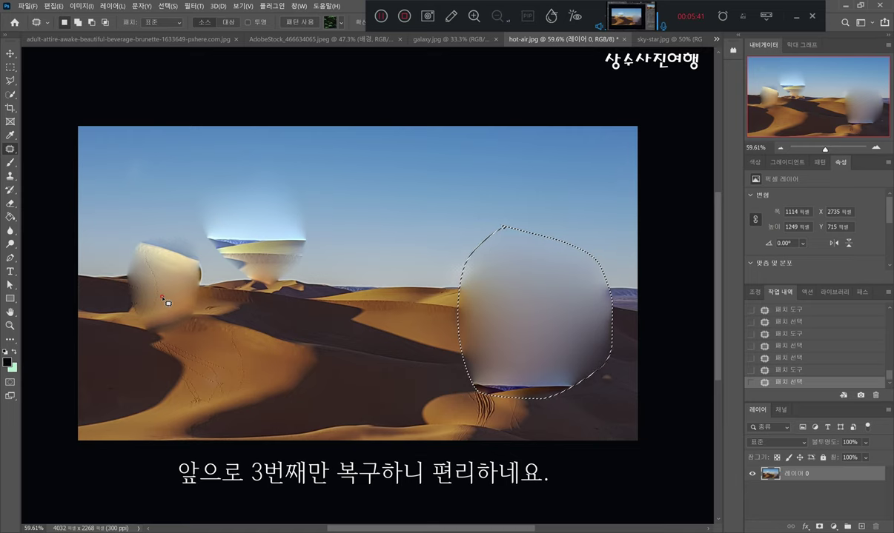
key(ctrl+z)
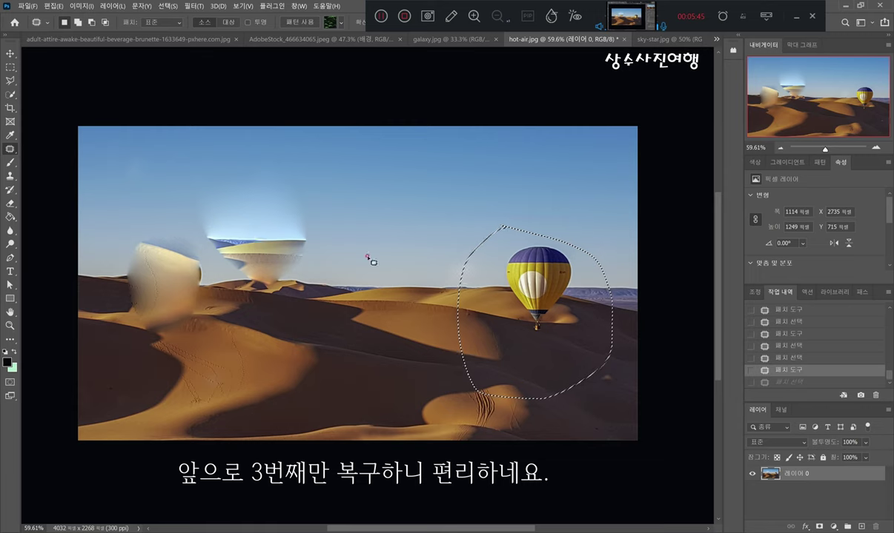
click(366, 261)
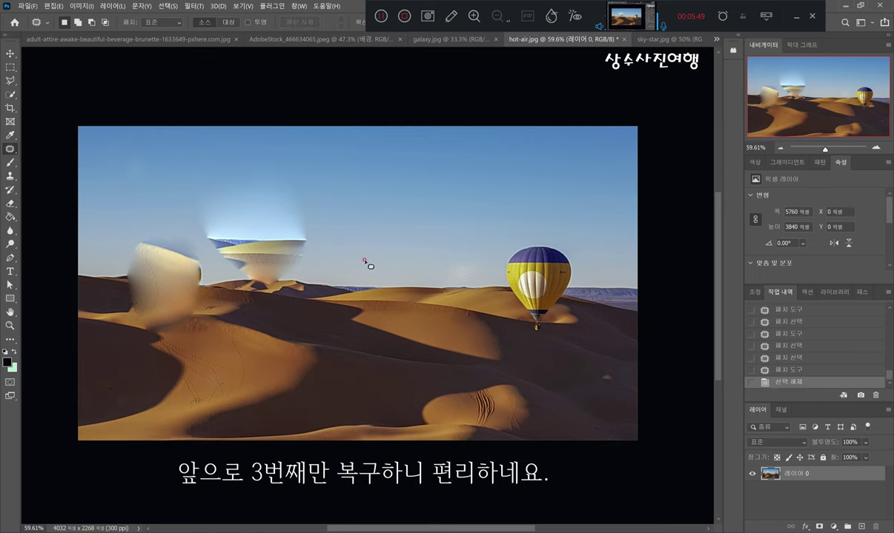
- Restore the two patched-out balloons by painting over them with the History Brush, enlarged to size 400
click(9, 189)
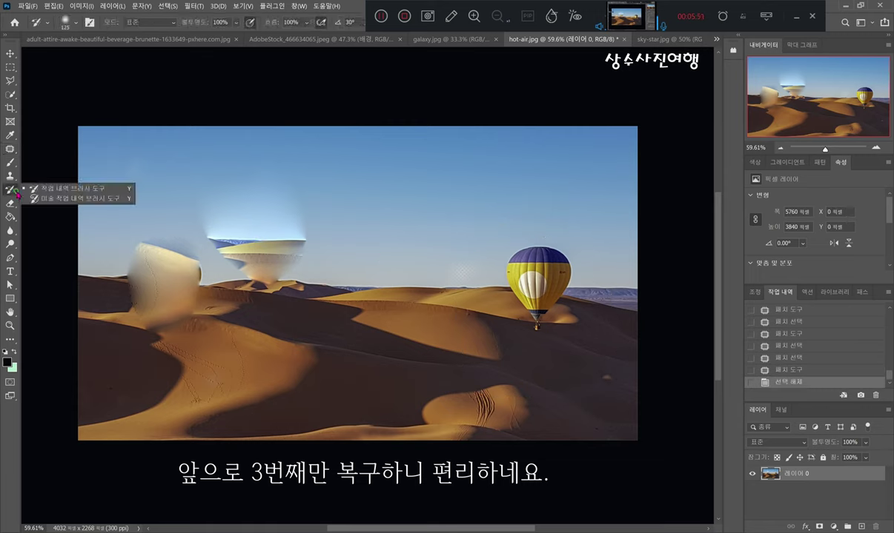
click(58, 190)
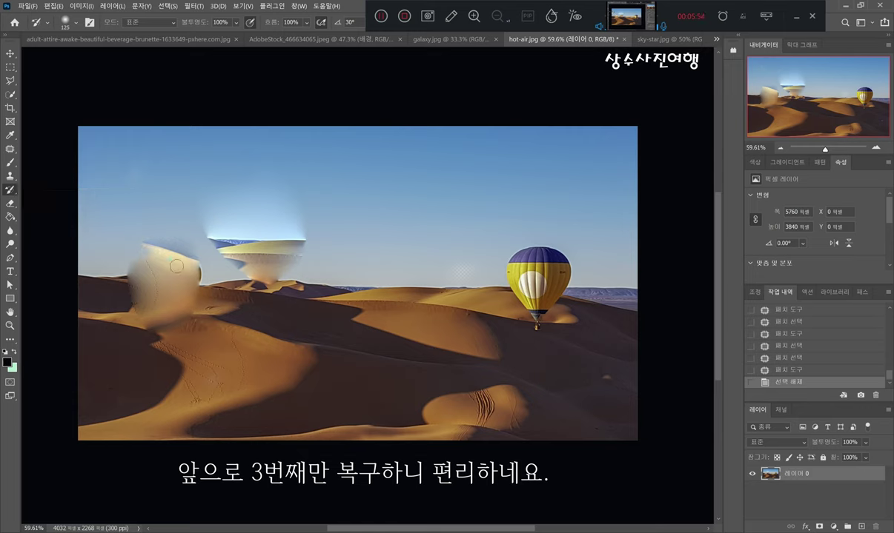
mouse_move(182, 263)
mouse_down()
mouse_move(158, 244)
mouse_move(131, 269)
mouse_move(104, 267)
mouse_move(138, 300)
mouse_move(149, 276)
mouse_move(131, 307)
mouse_move(152, 276)
mouse_move(175, 277)
mouse_up()
key(])
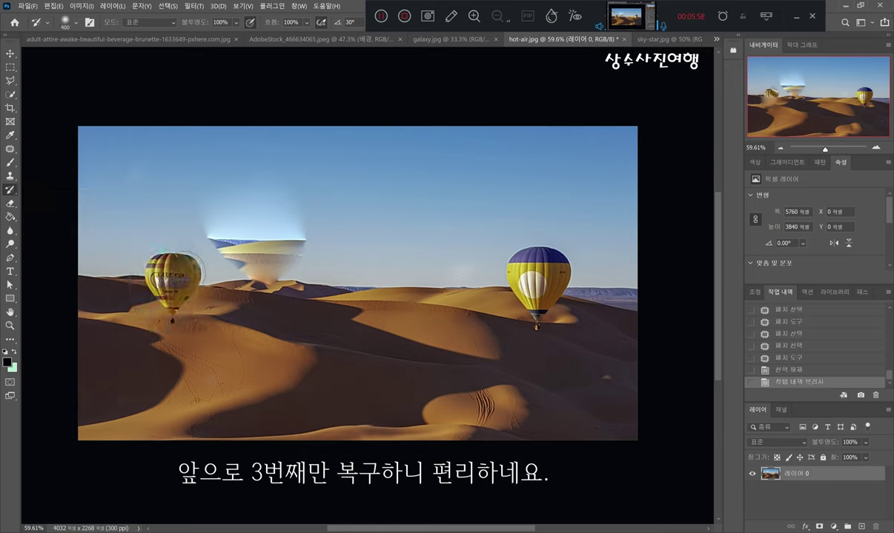
mouse_move(211, 221)
mouse_down()
mouse_move(317, 217)
mouse_move(232, 184)
mouse_move(281, 260)
mouse_move(224, 249)
mouse_up()
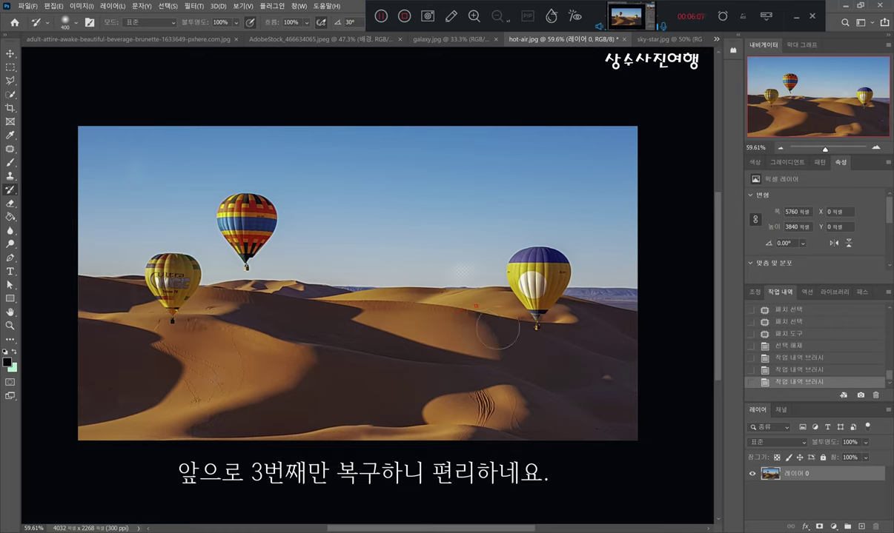
right_click(10, 190)
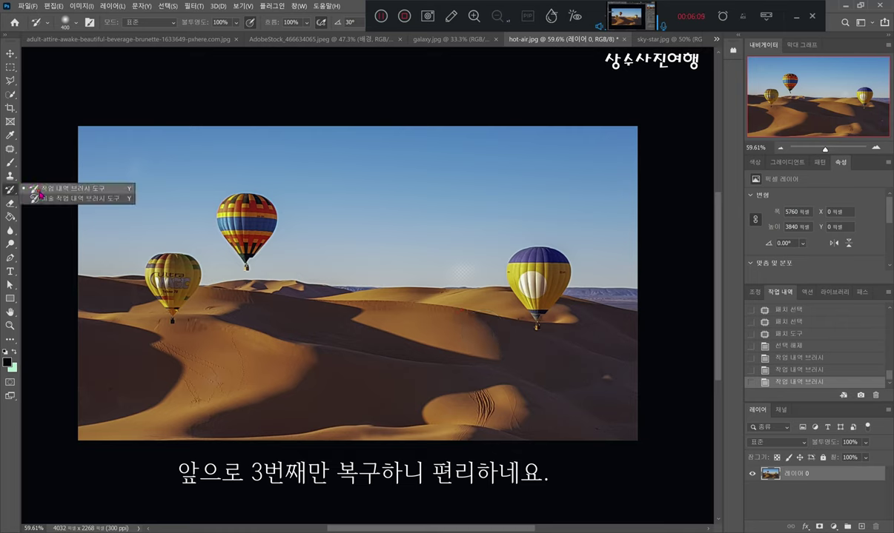